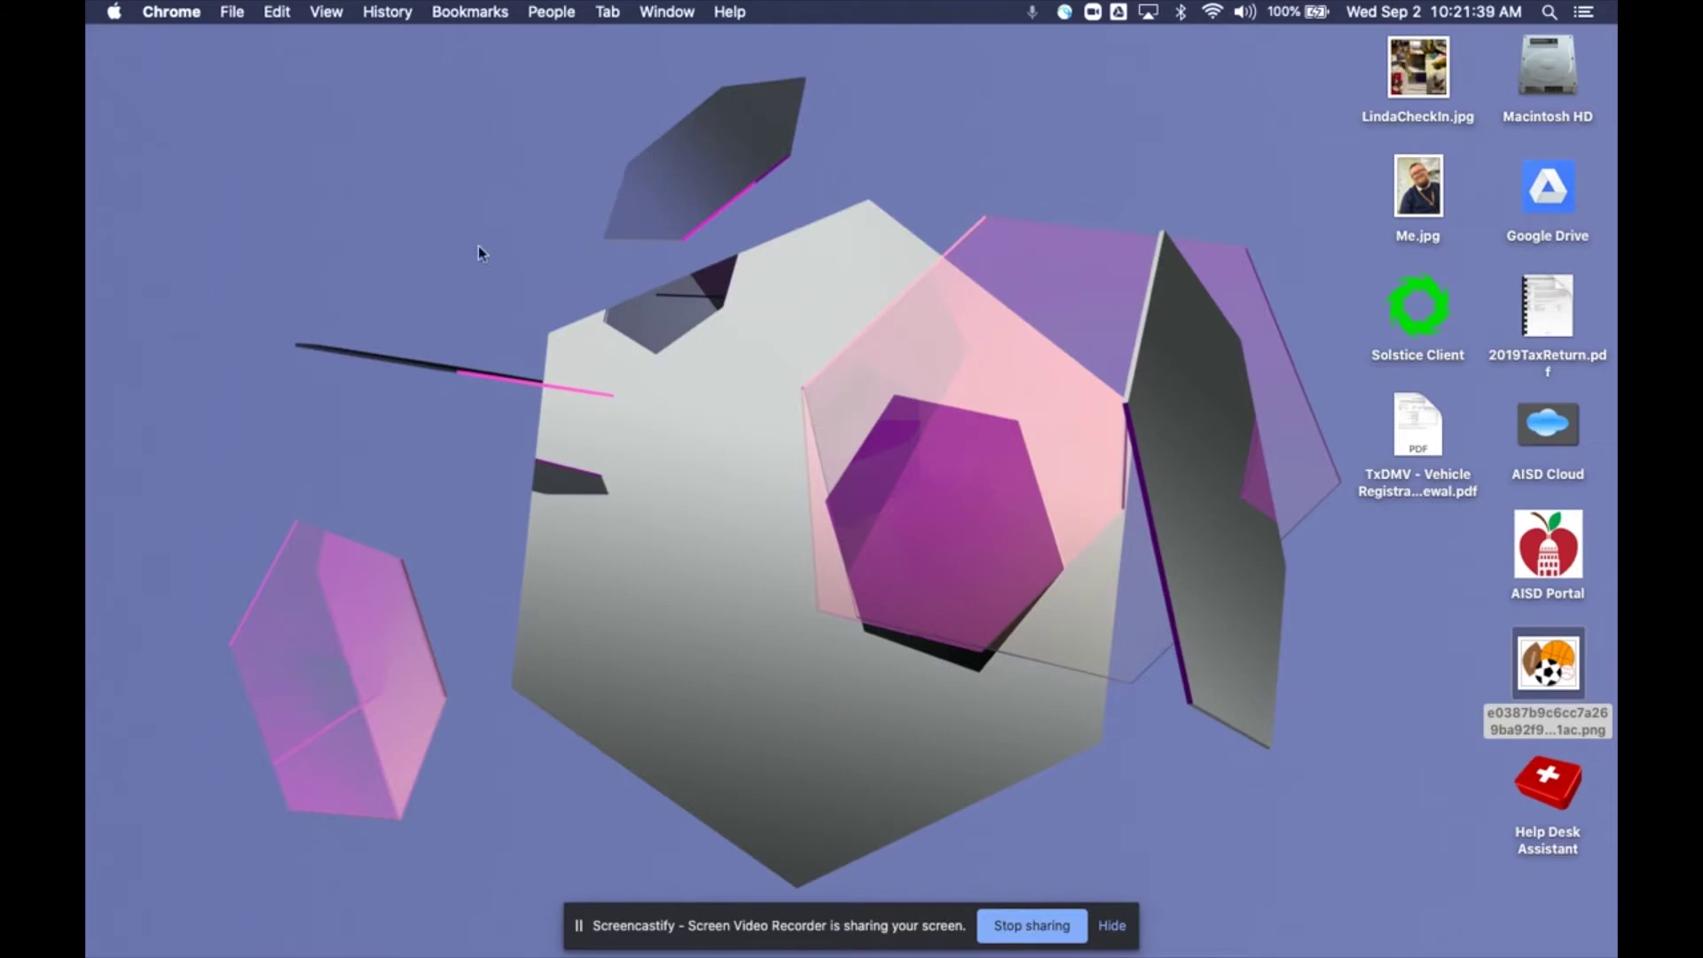
# Launch System Preferences from the Apple menu.
pyautogui.click(117, 16)
pyautogui.click(117, 16)
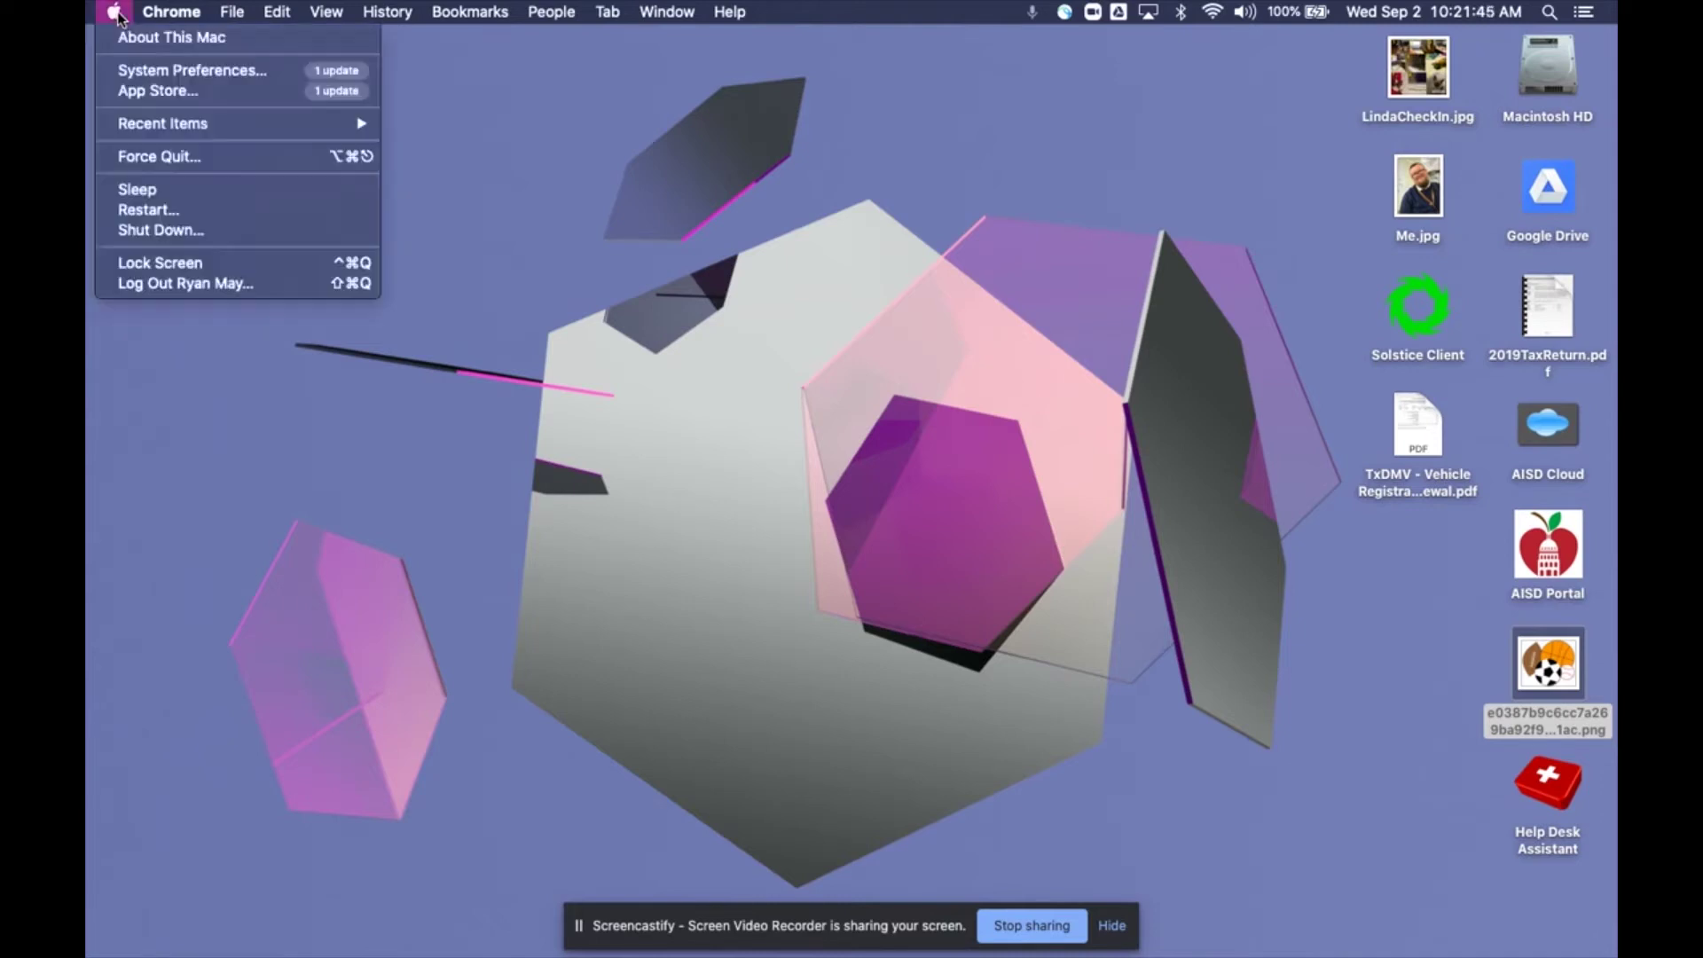
pyautogui.click(172, 70)
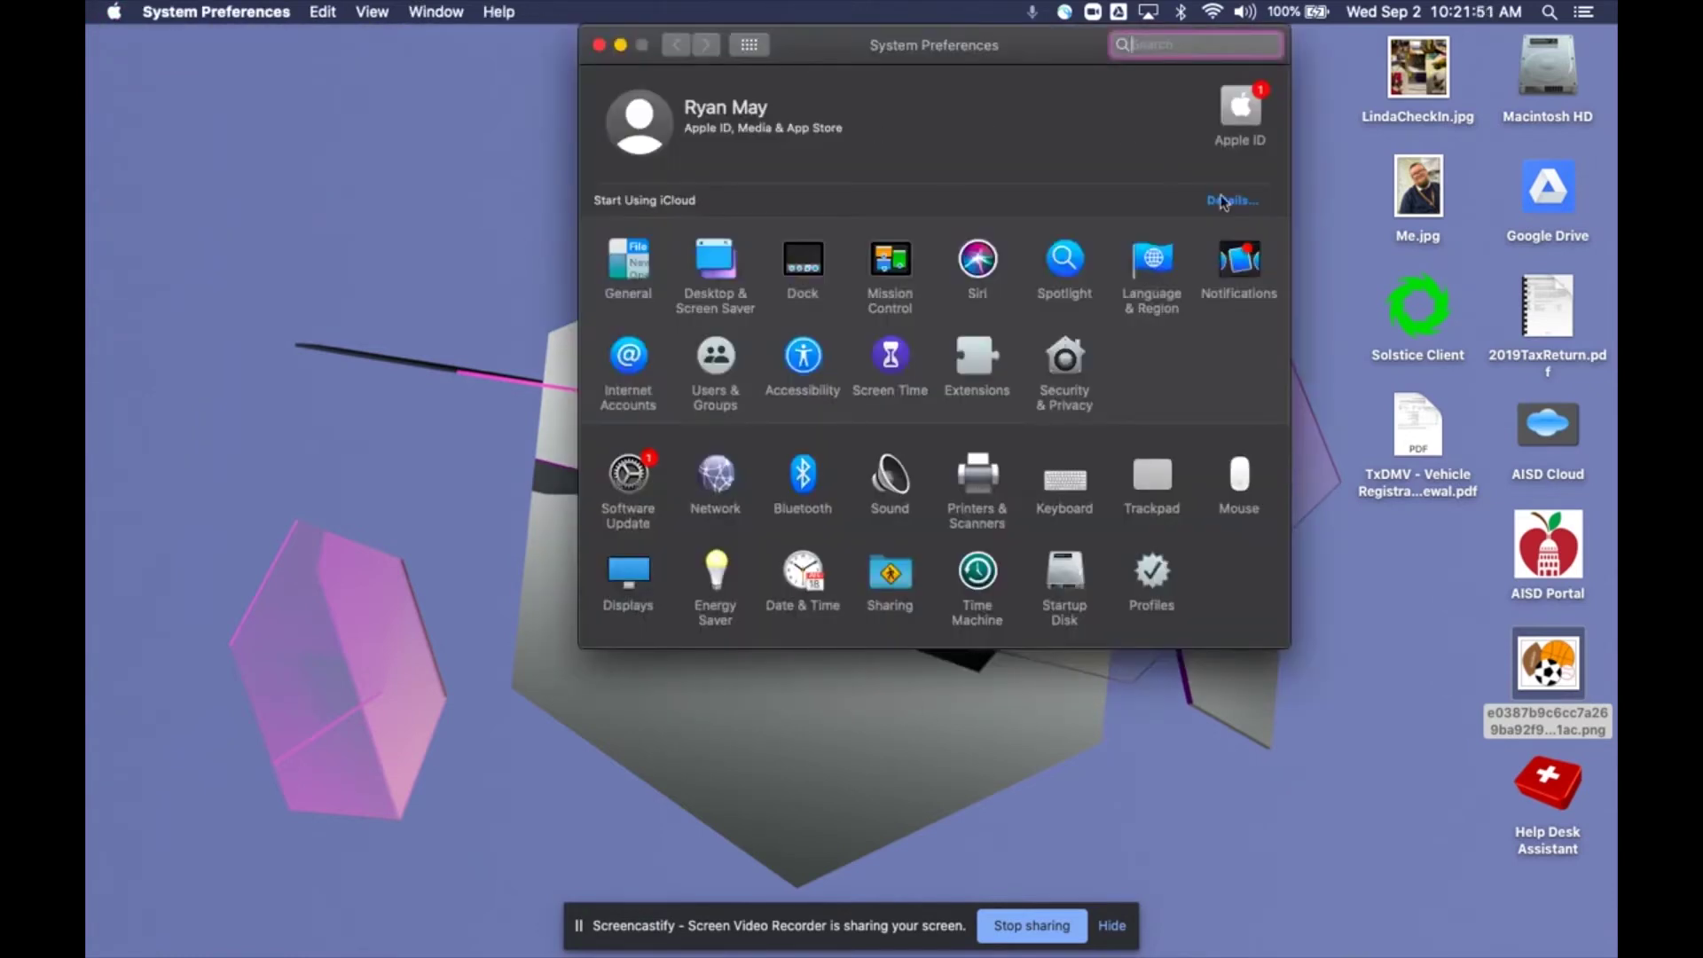
# Go to Displays' Night Shift tab and bring up the Schedule pop-up options.
pyautogui.click(630, 576)
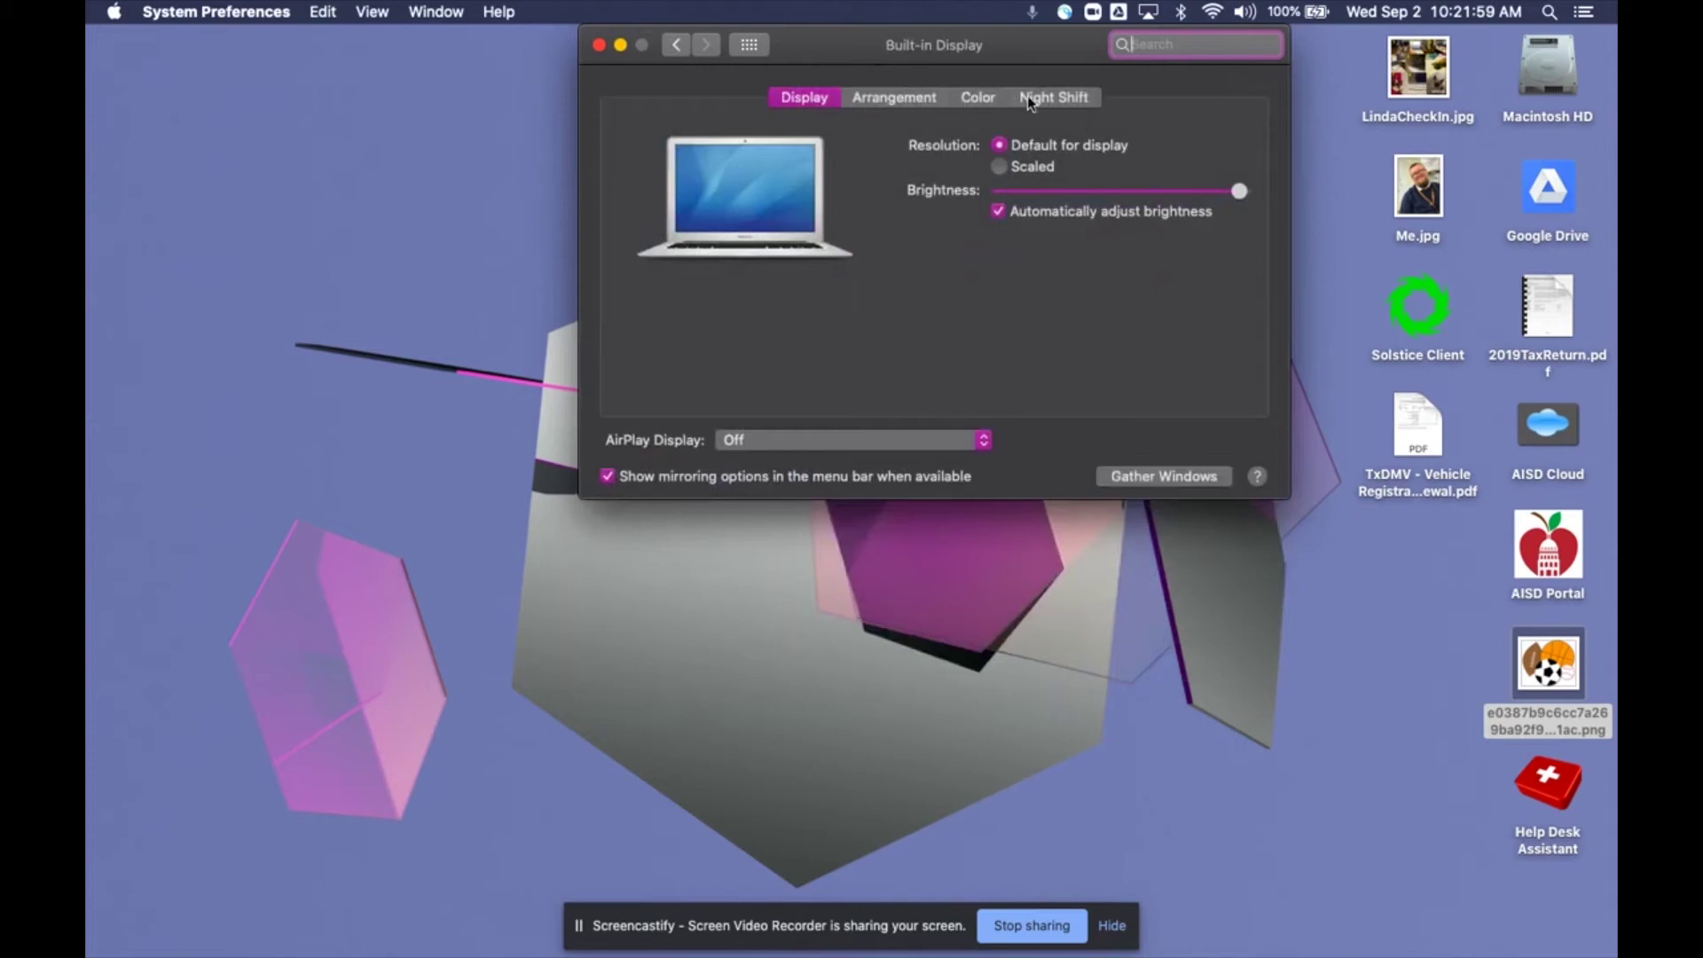
pyautogui.click(1062, 98)
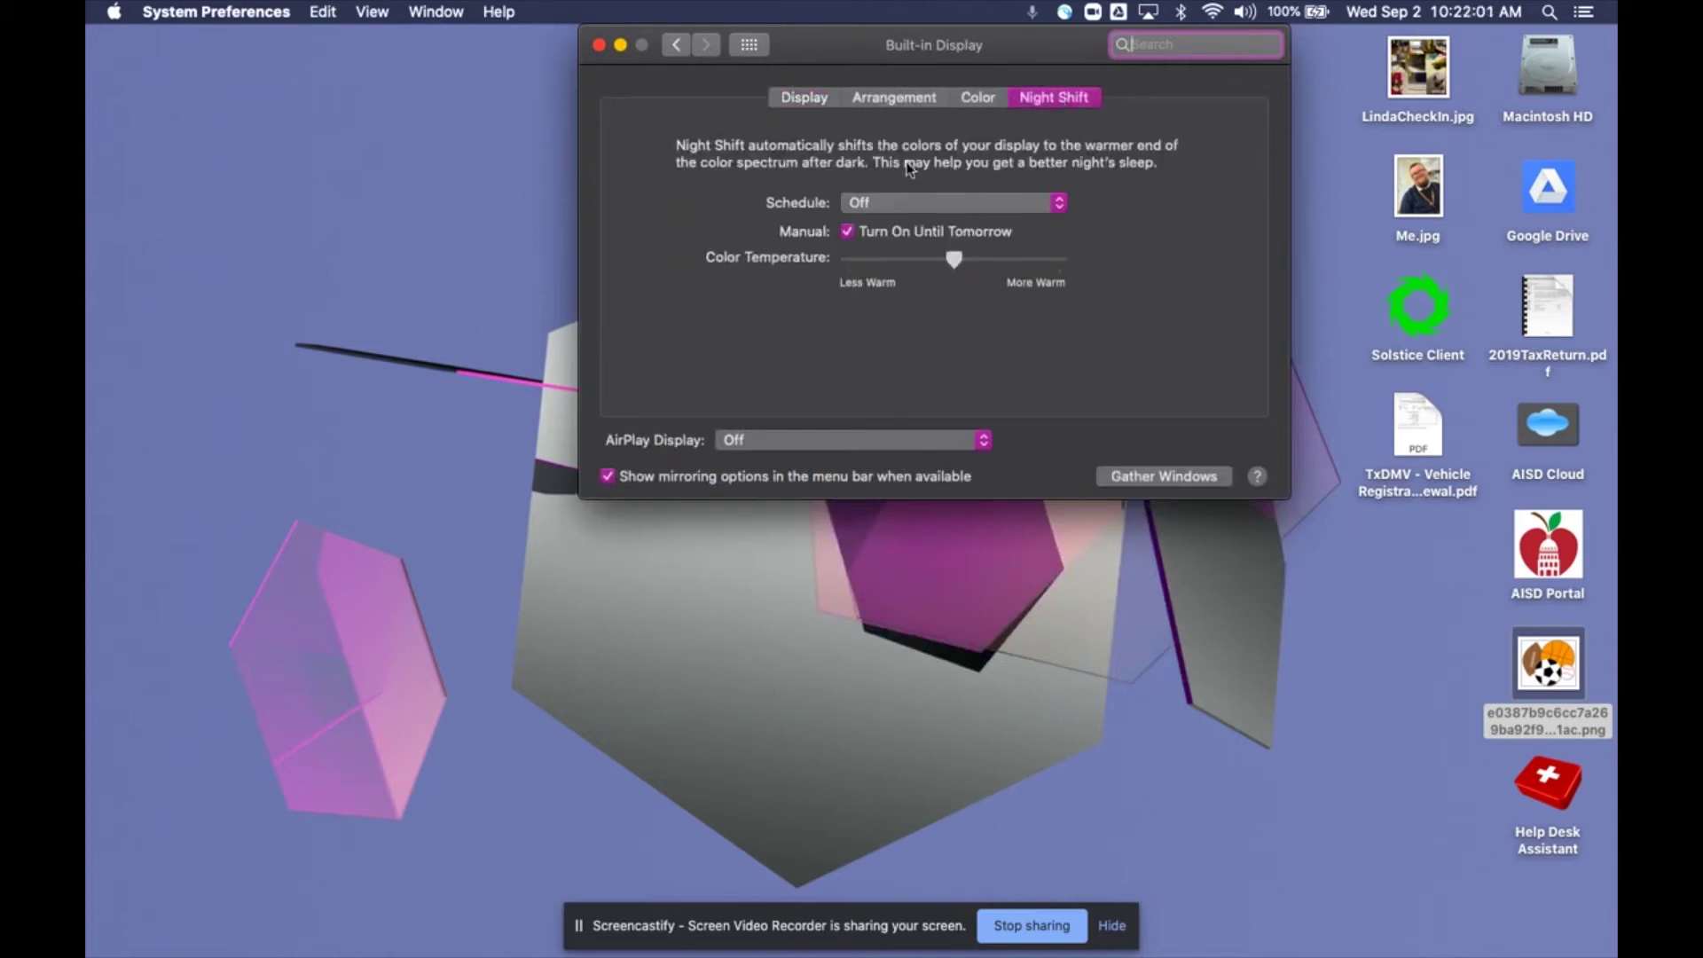
pyautogui.click(908, 205)
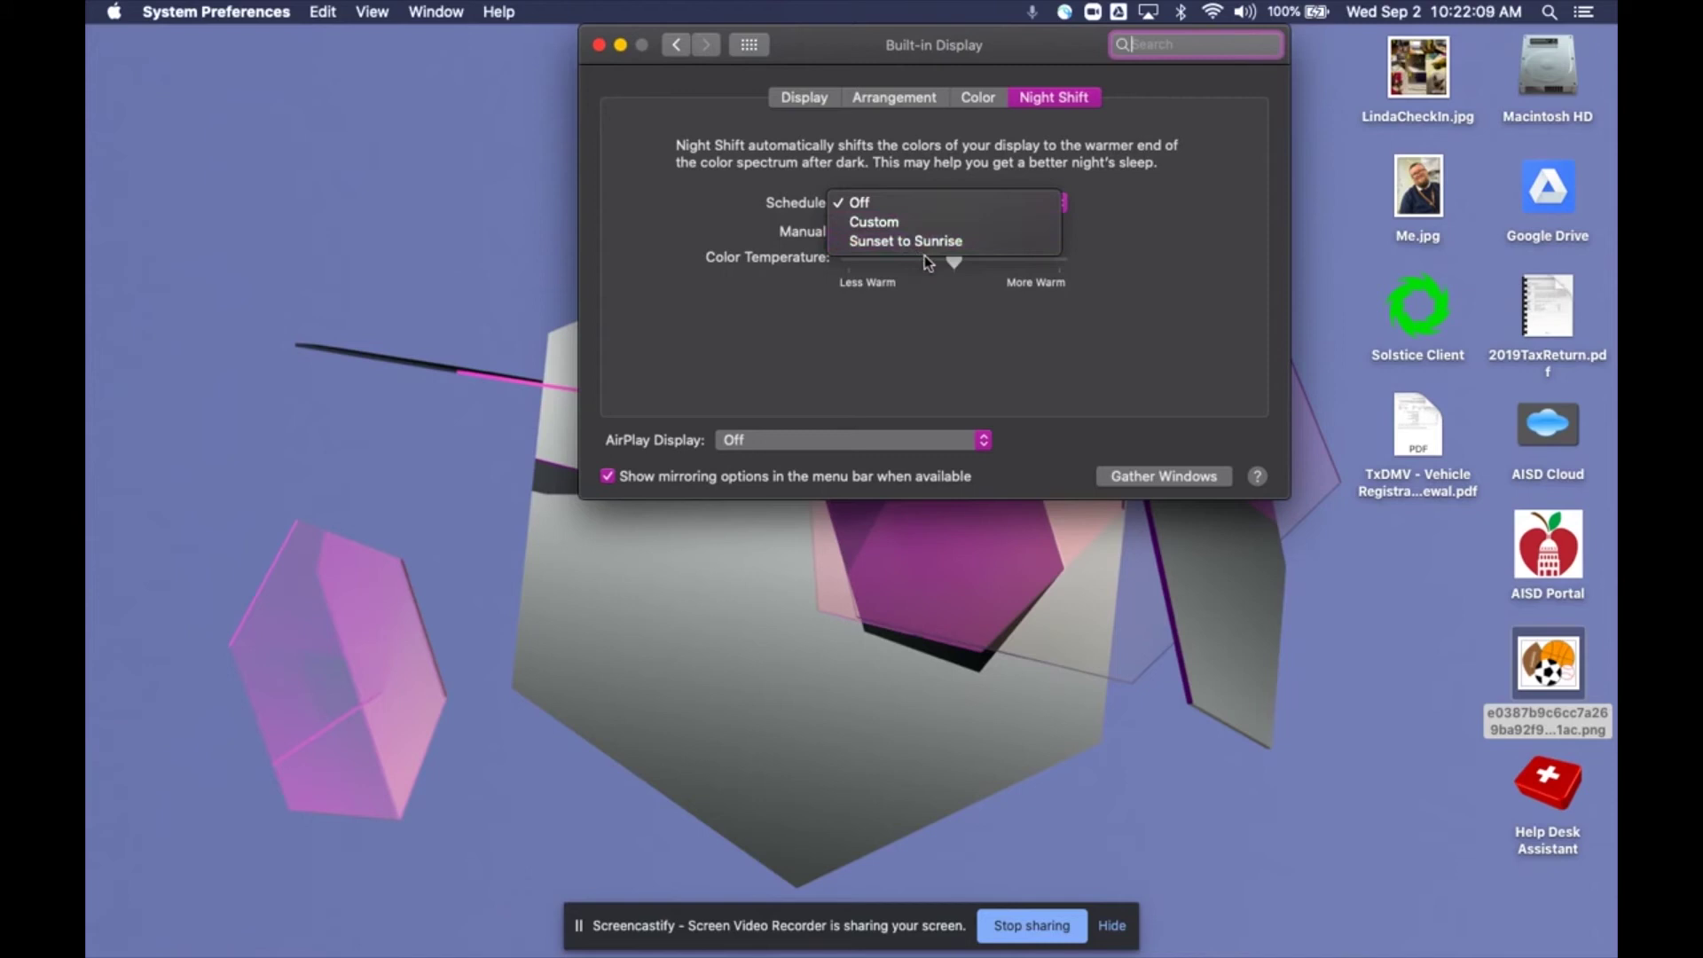
# Change the Night Shift schedule from Off to Custom.
pyautogui.click(900, 205)
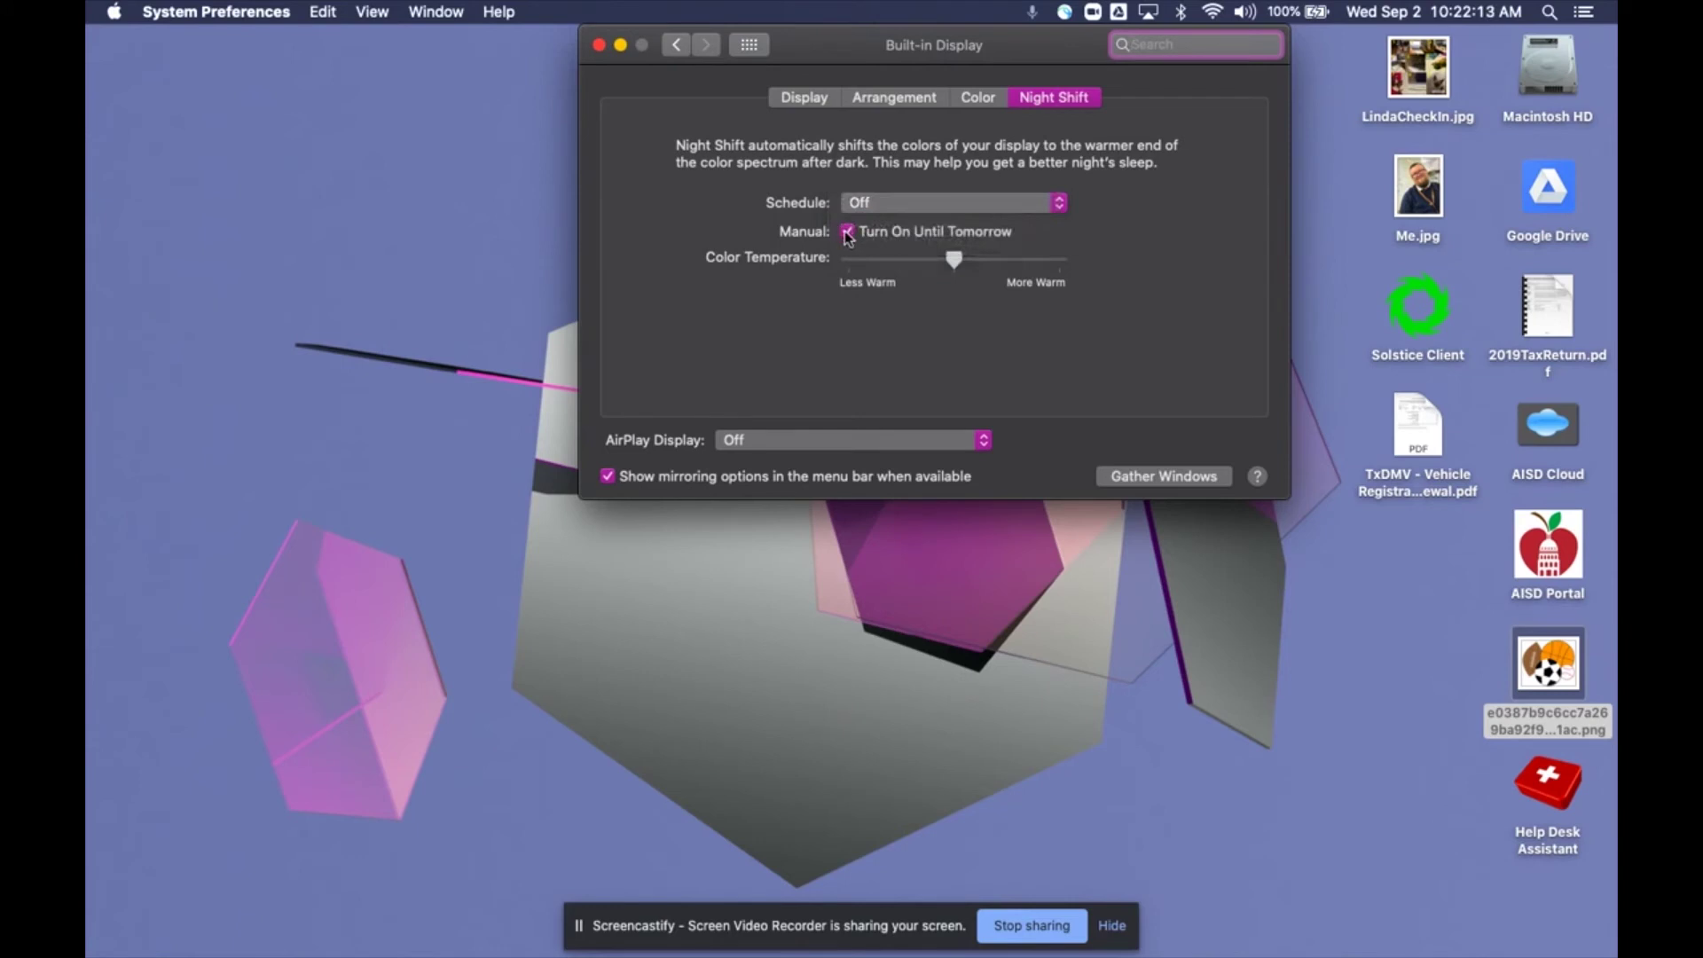
pyautogui.click(891, 205)
pyautogui.click(878, 222)
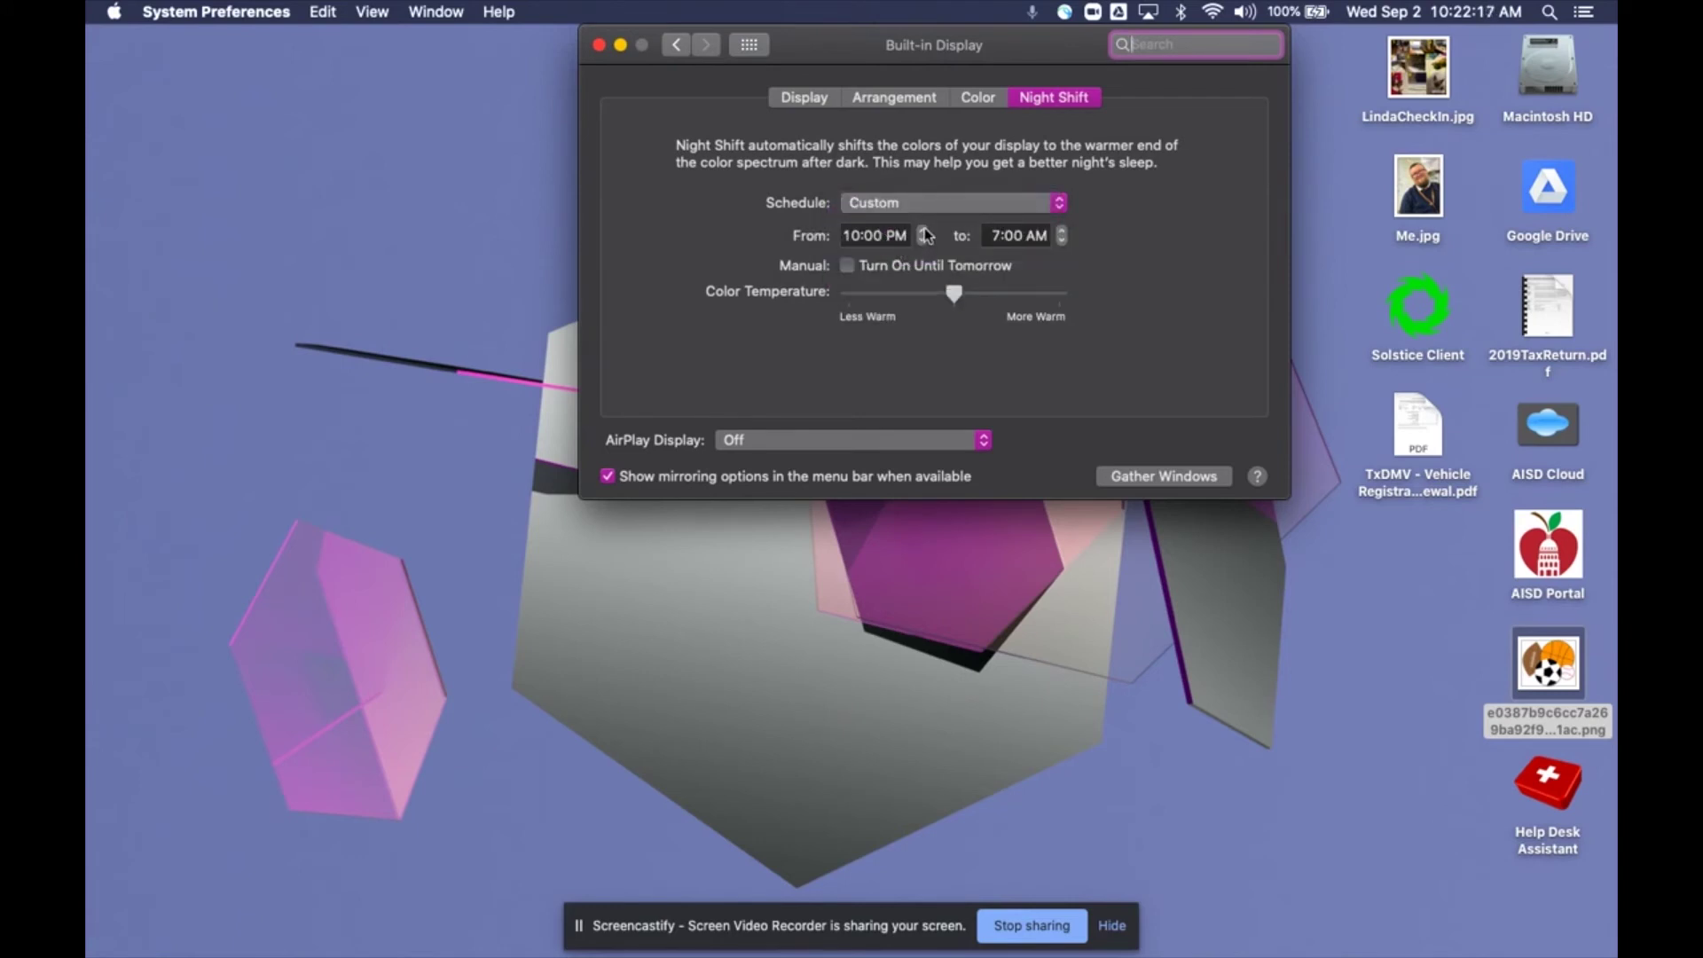
# Set the custom schedule times to run from 8:00 AM to 5:00 PM.
pyautogui.click(854, 236)
pyautogui.write('8')
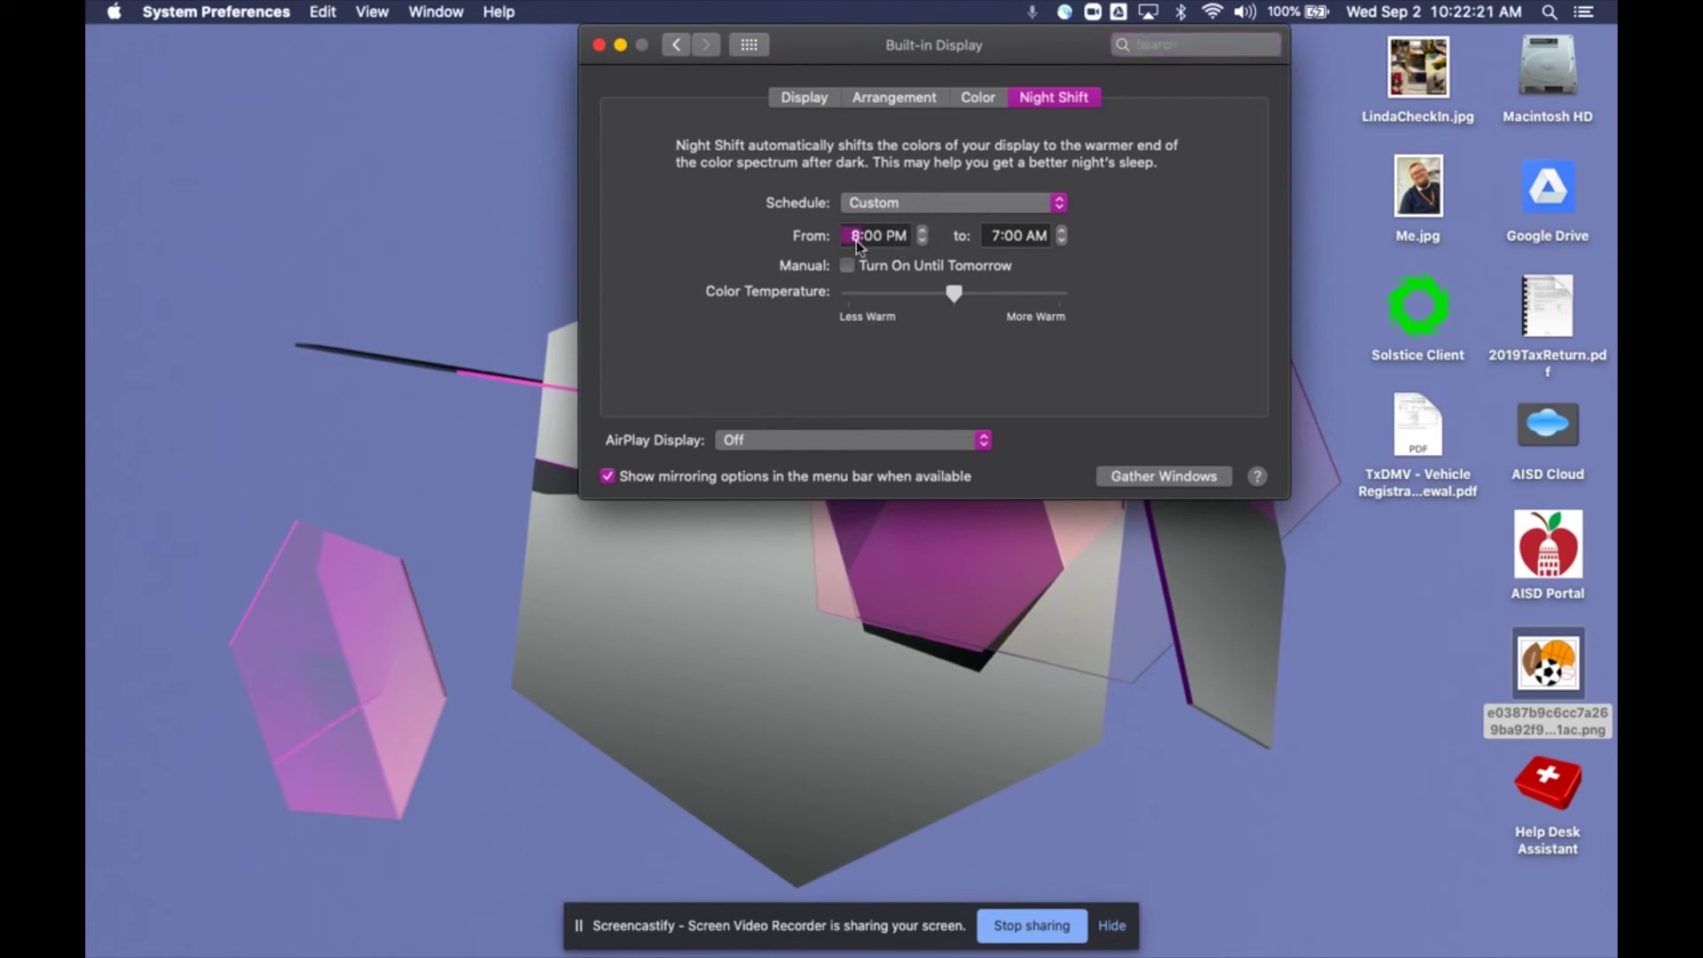
pyautogui.write('a')
pyautogui.click(1000, 236)
pyautogui.click(1000, 236)
pyautogui.click(1035, 236)
pyautogui.press('p')
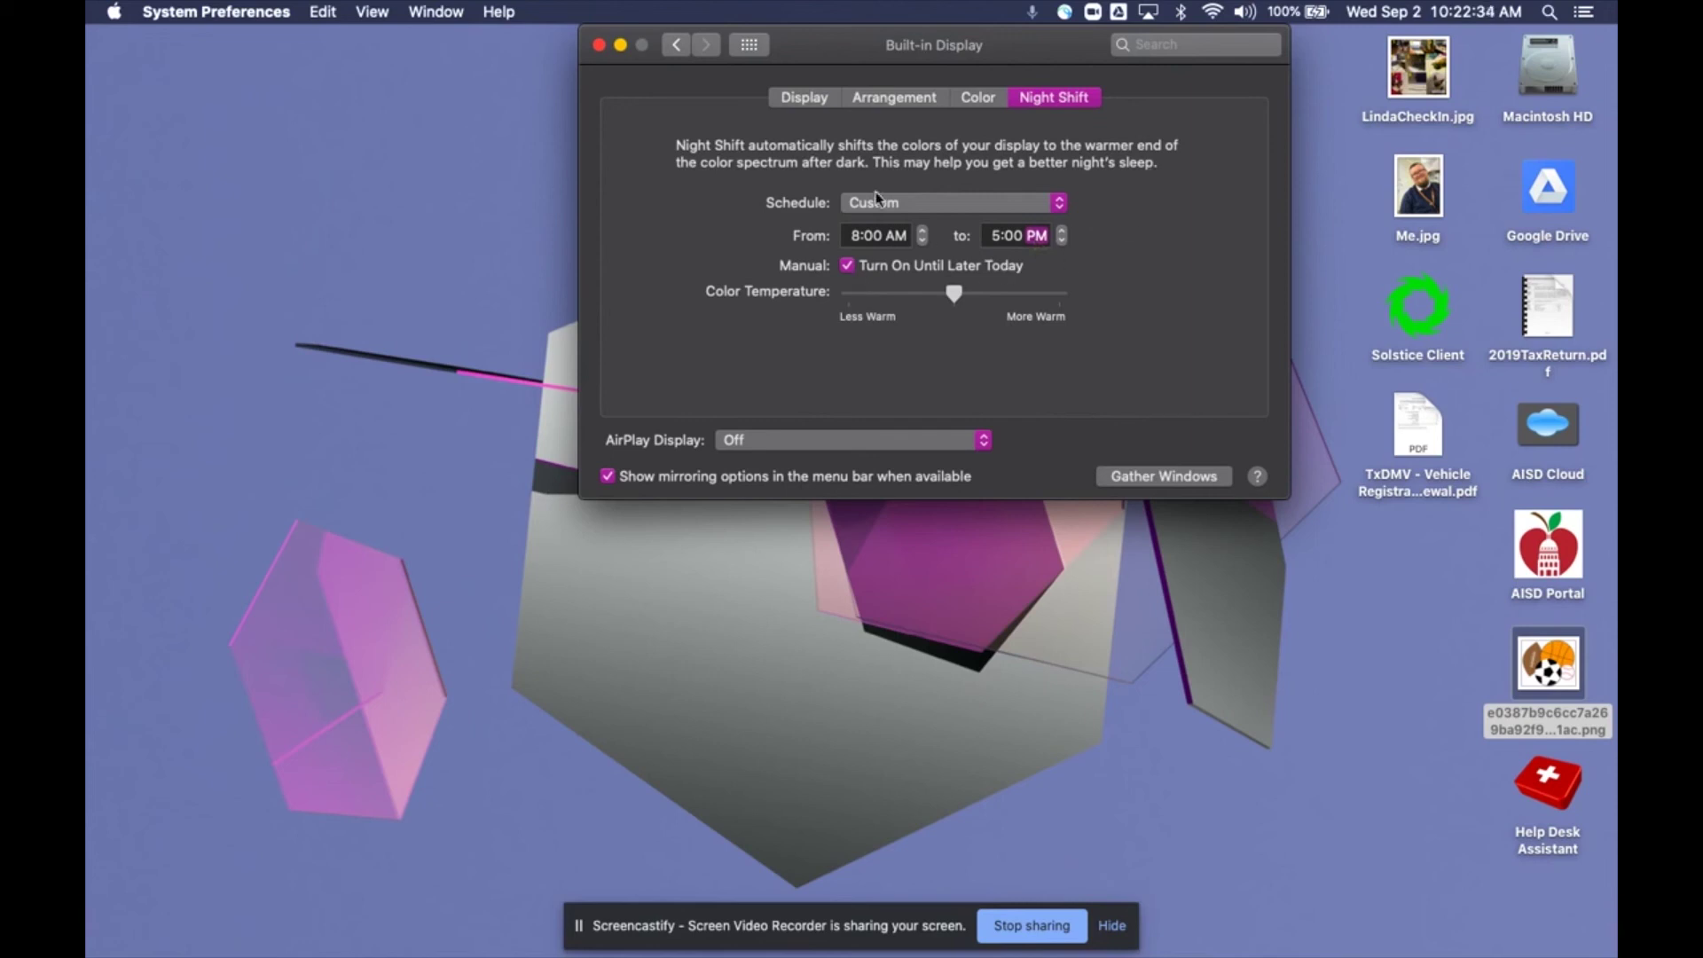
# Set the schedule to Off and leave 'Turn On Until Tomorrow' checked.
pyautogui.click(1004, 201)
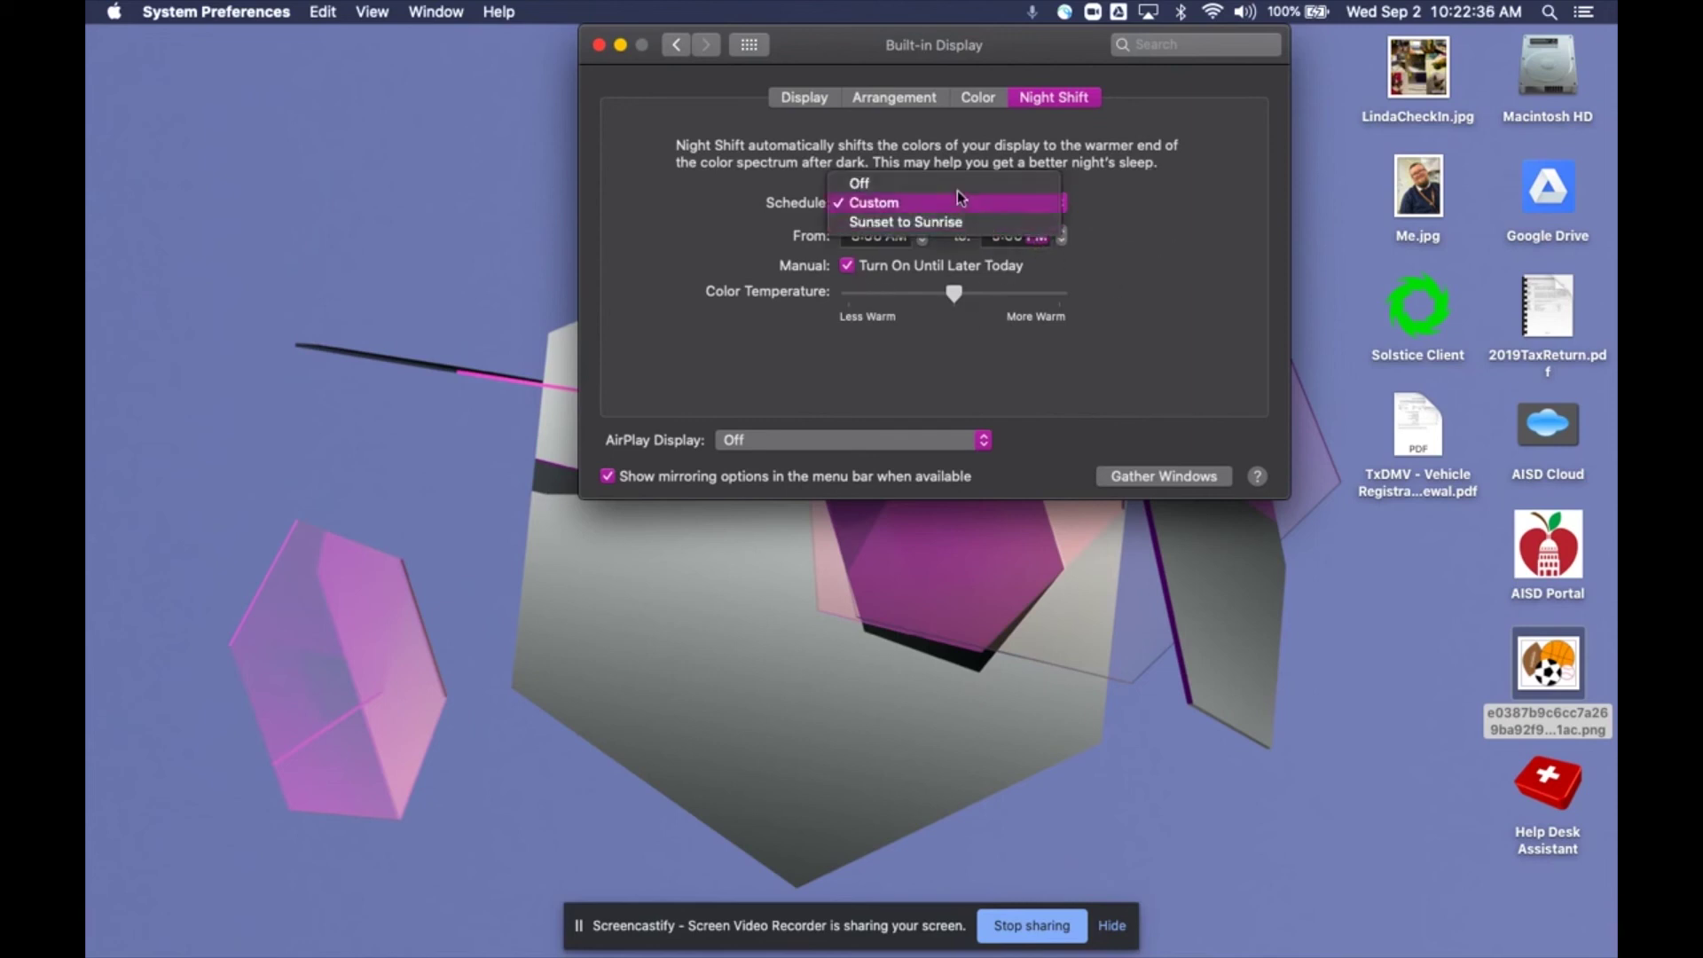
pyautogui.click(871, 183)
pyautogui.click(849, 233)
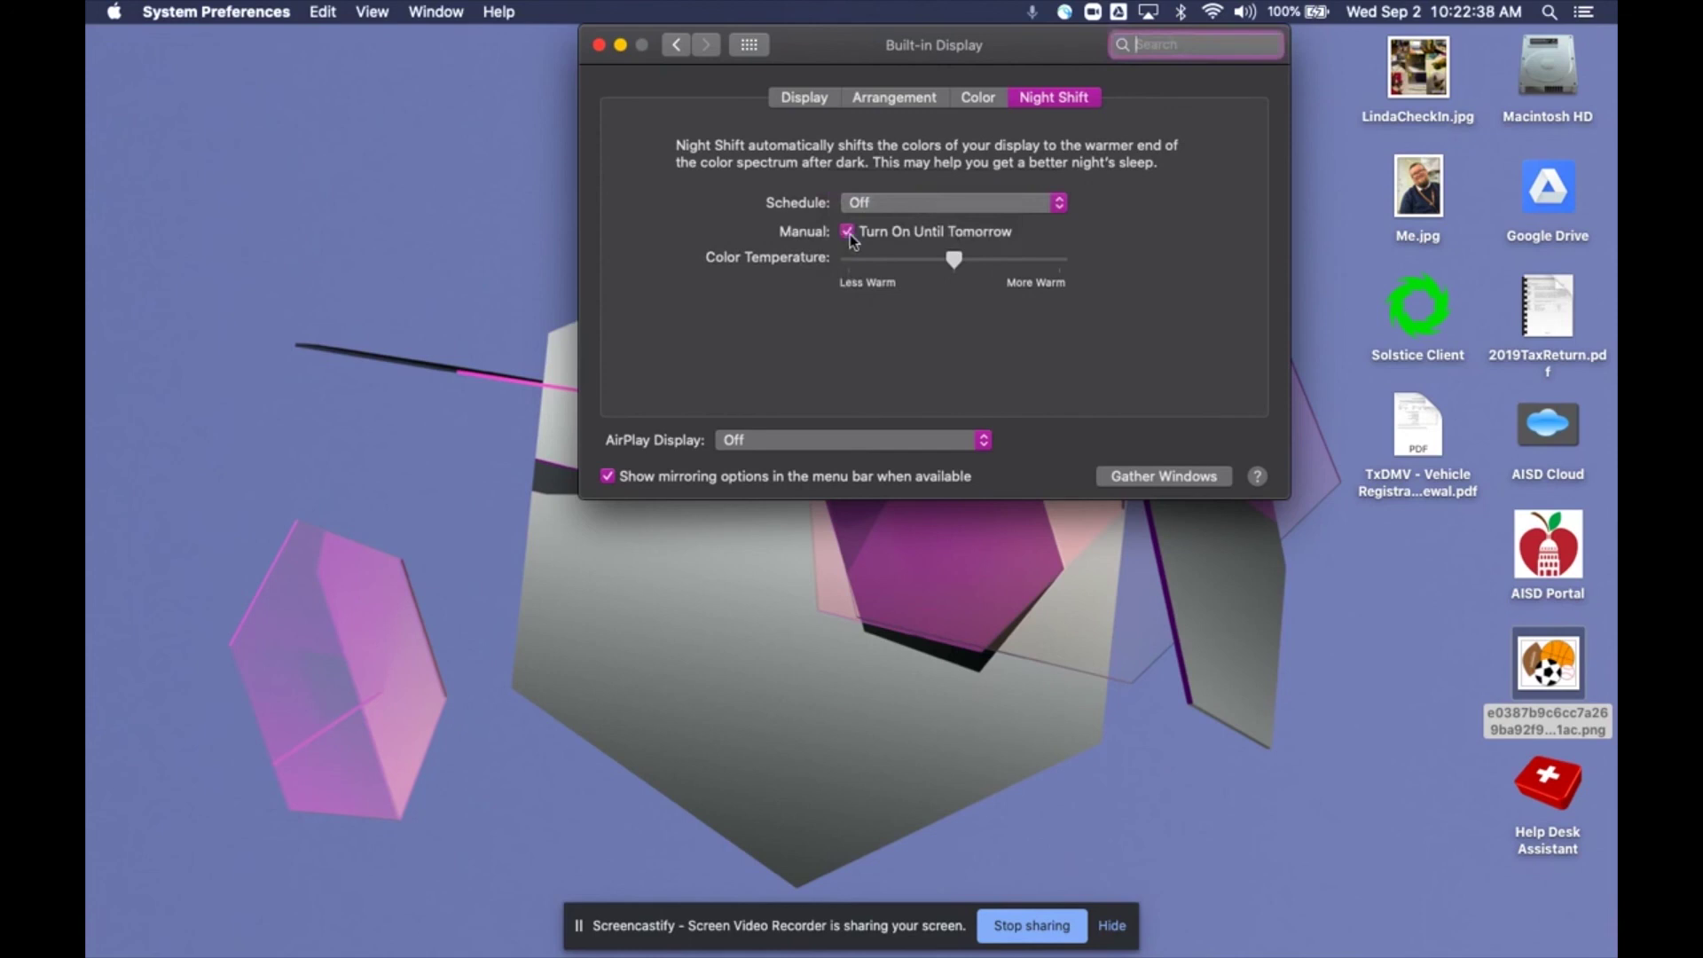
pyautogui.click(849, 232)
pyautogui.click(849, 233)
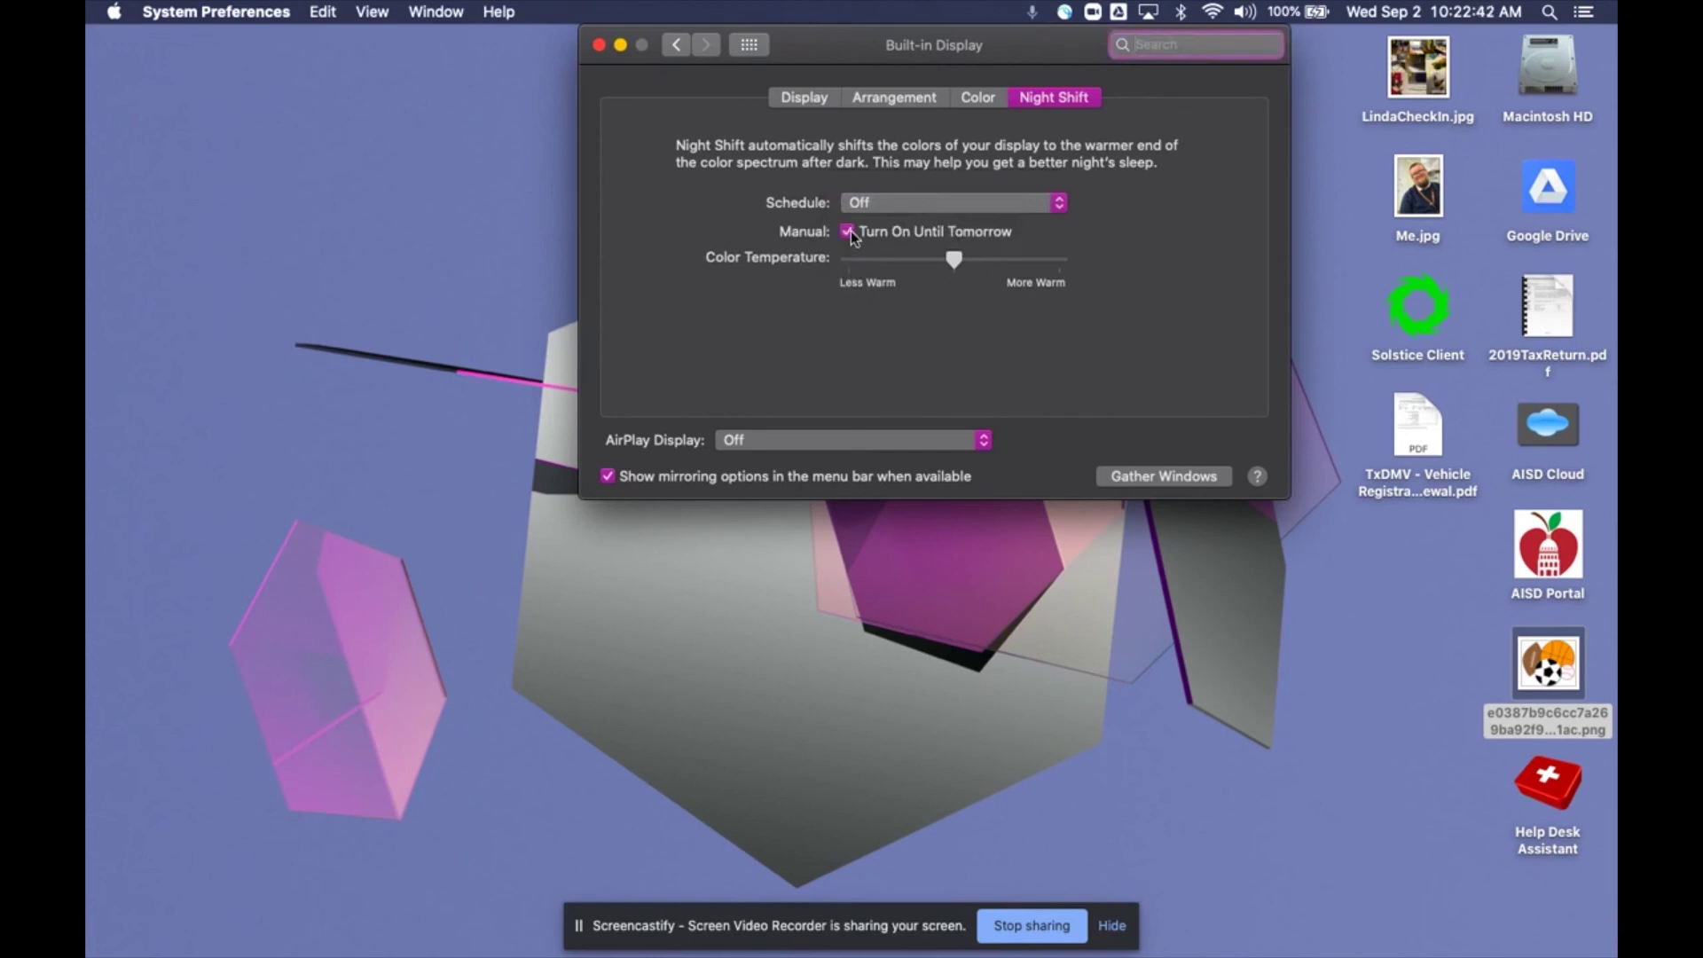